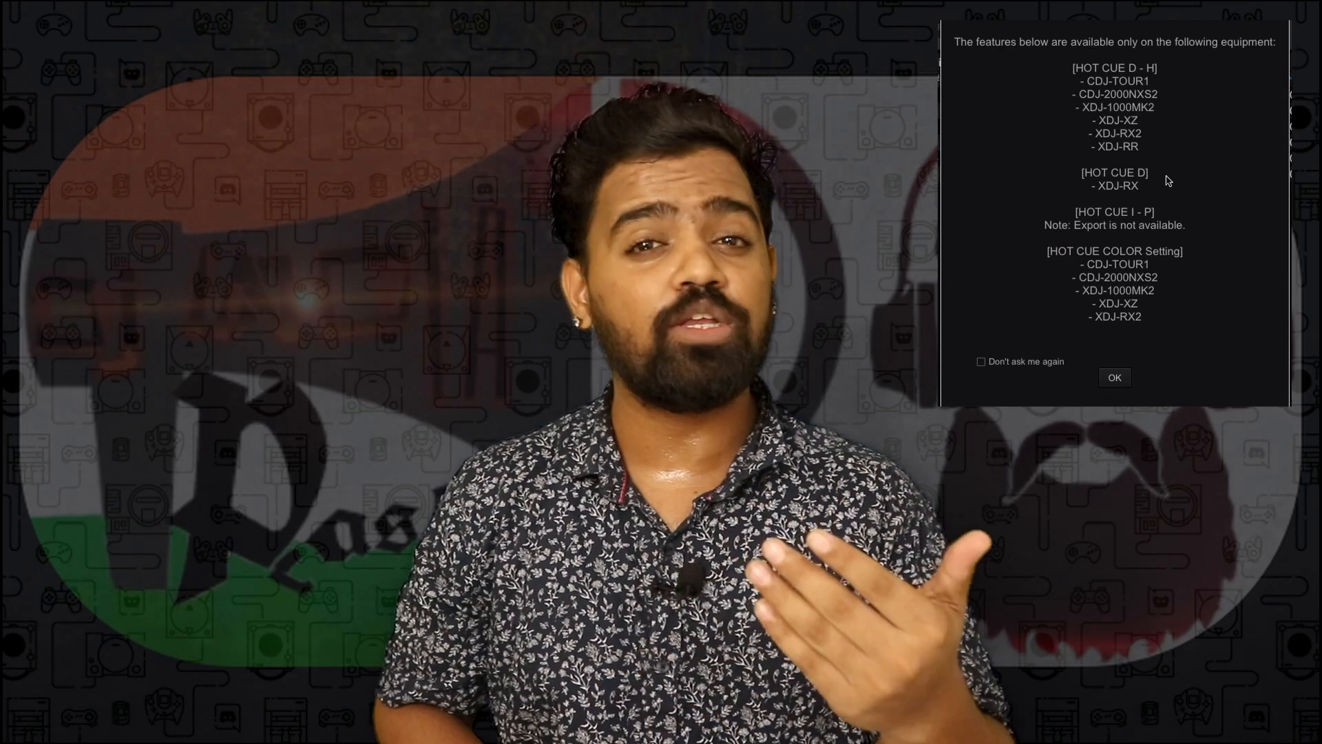
{"action": "left_click", "coordinate": [1124, 376]}
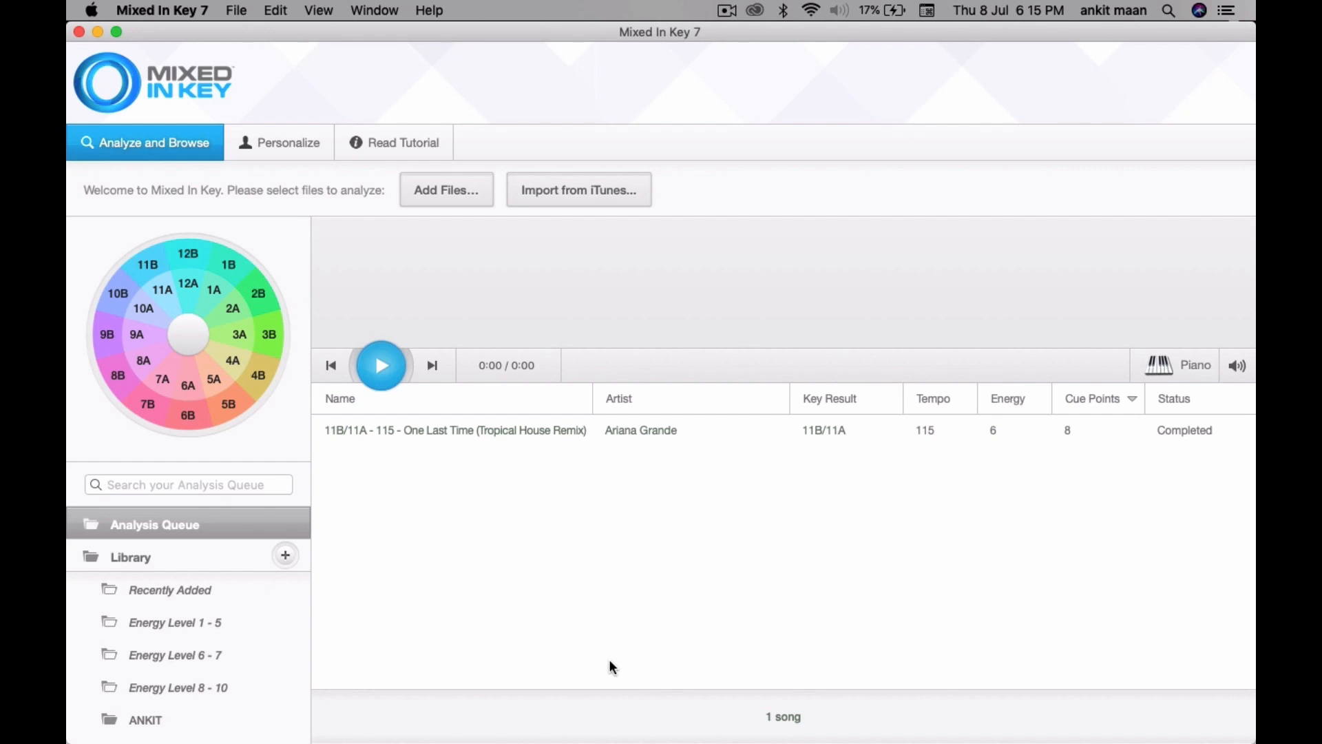
Step: Look through the personalization settings for DJ software connection, cue point export, file renaming, key notation, tempo and audio player
{"action": "left_click", "coordinate": [283, 142]}
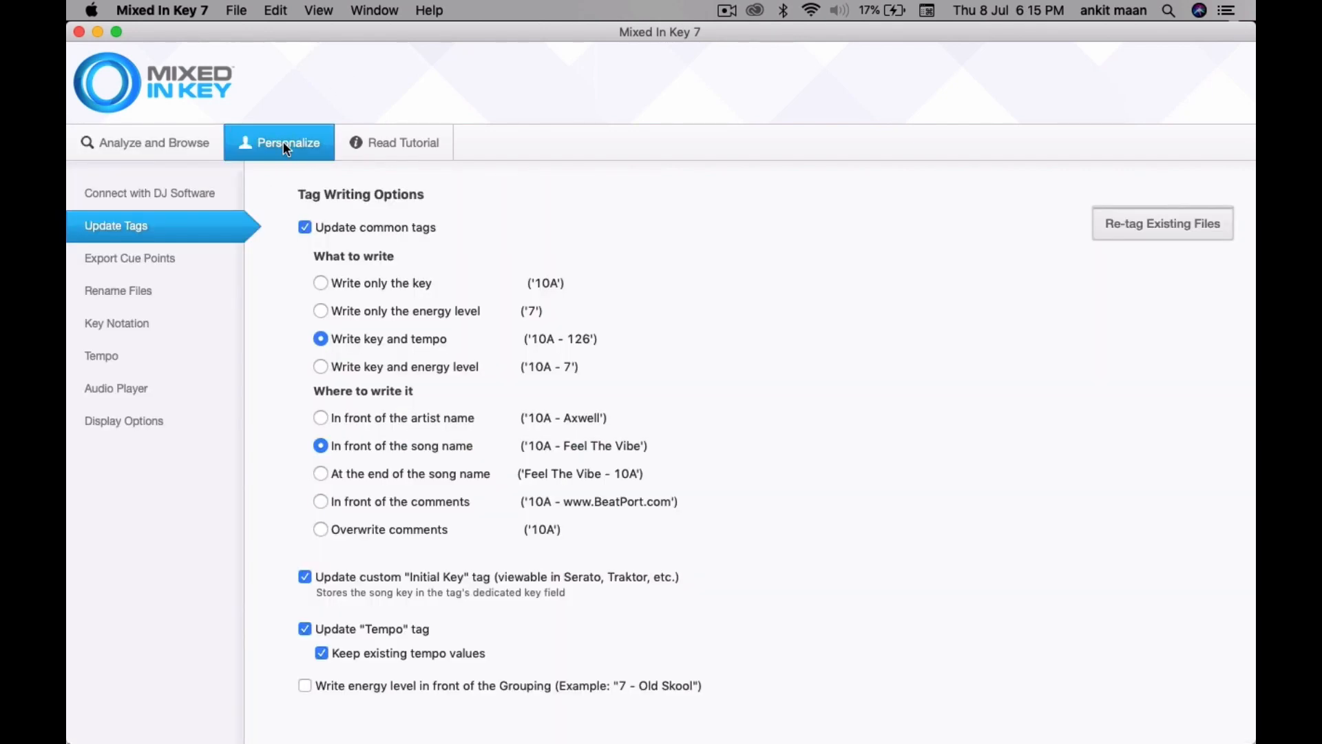
{"action": "left_click", "coordinate": [161, 193]}
{"action": "left_click", "coordinate": [145, 259]}
{"action": "left_click", "coordinate": [135, 292]}
{"action": "left_click", "coordinate": [130, 325]}
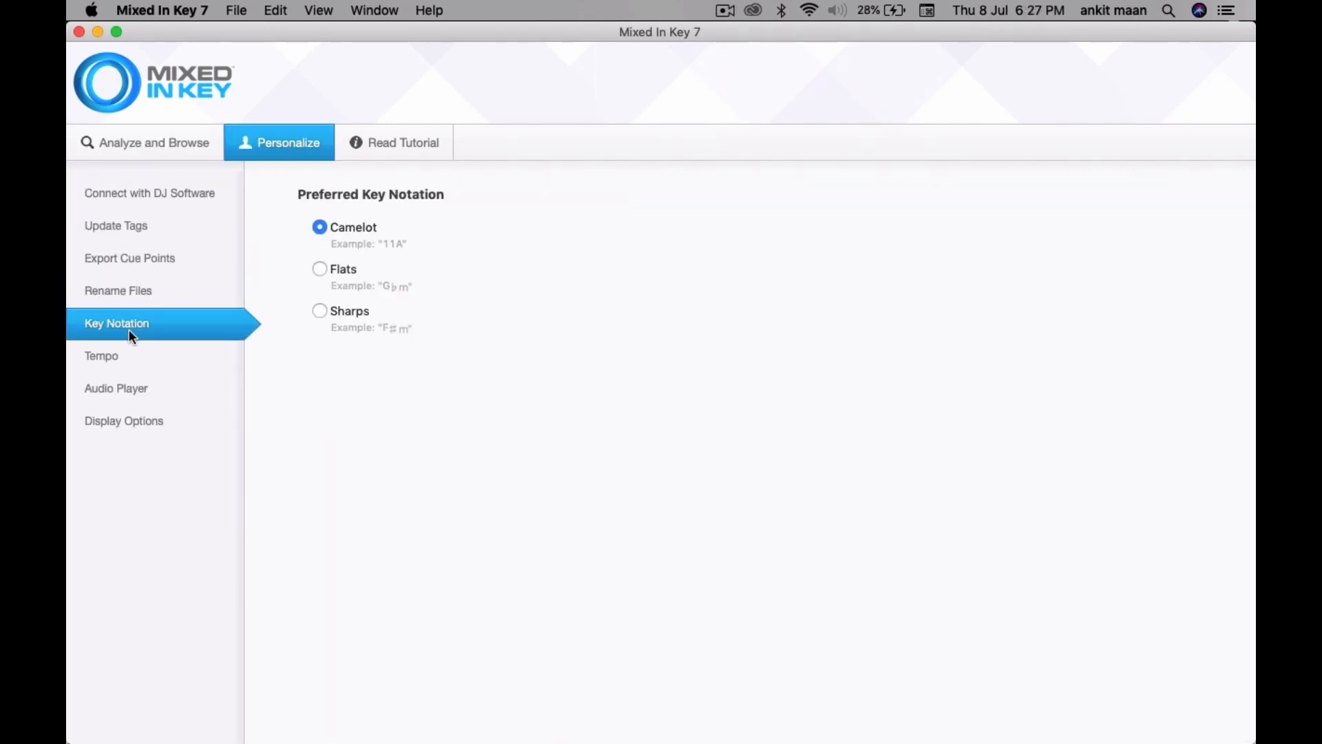
{"action": "left_click", "coordinate": [129, 358]}
{"action": "left_click", "coordinate": [151, 397]}
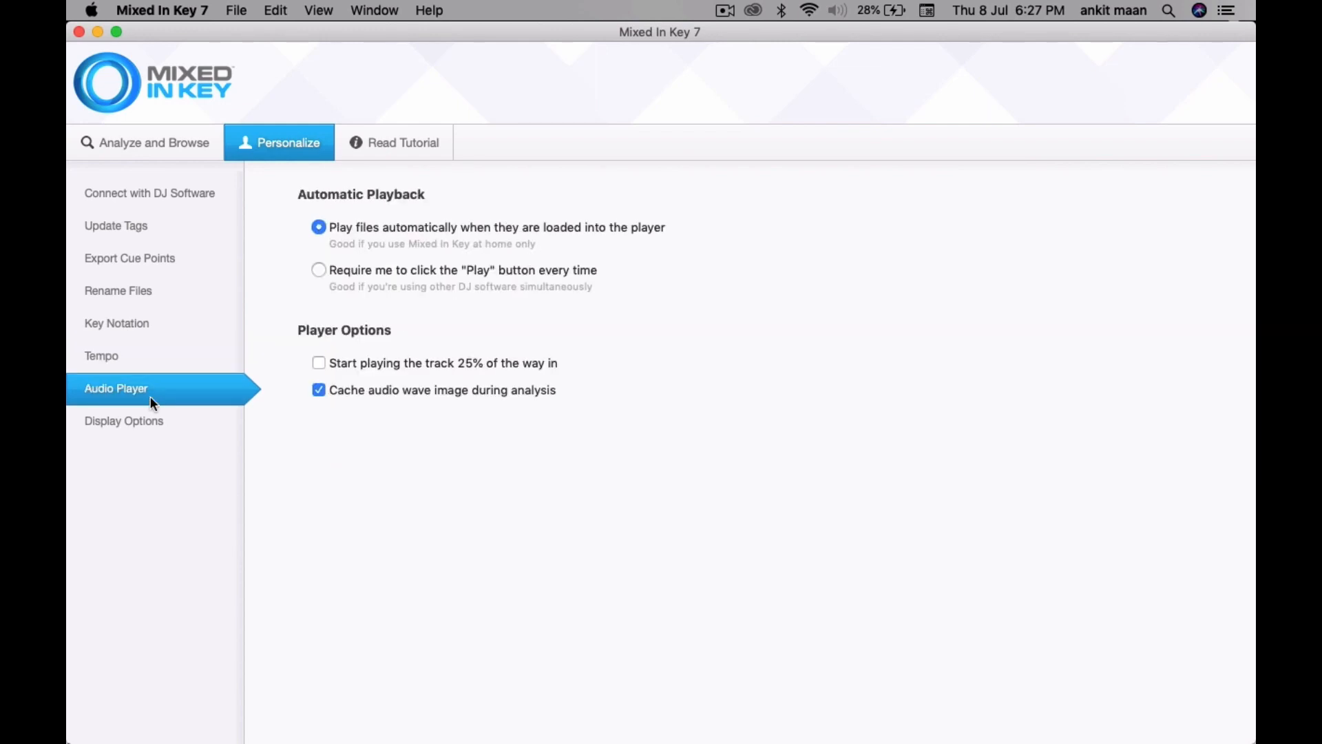
Step: Review the tag writing options for what to write and where, and the file renaming preferences
{"action": "left_click", "coordinate": [161, 295]}
{"action": "left_click", "coordinate": [178, 226]}
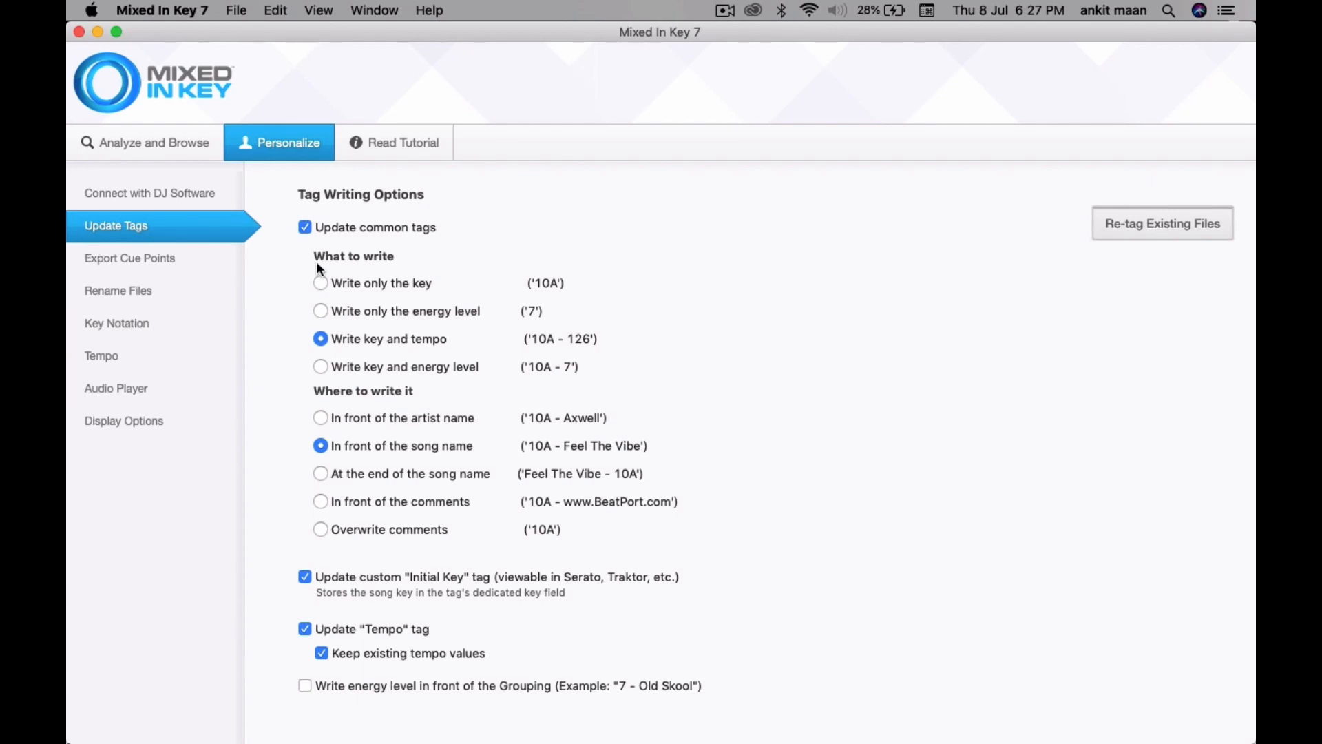
{"action": "left_click", "coordinate": [324, 283]}
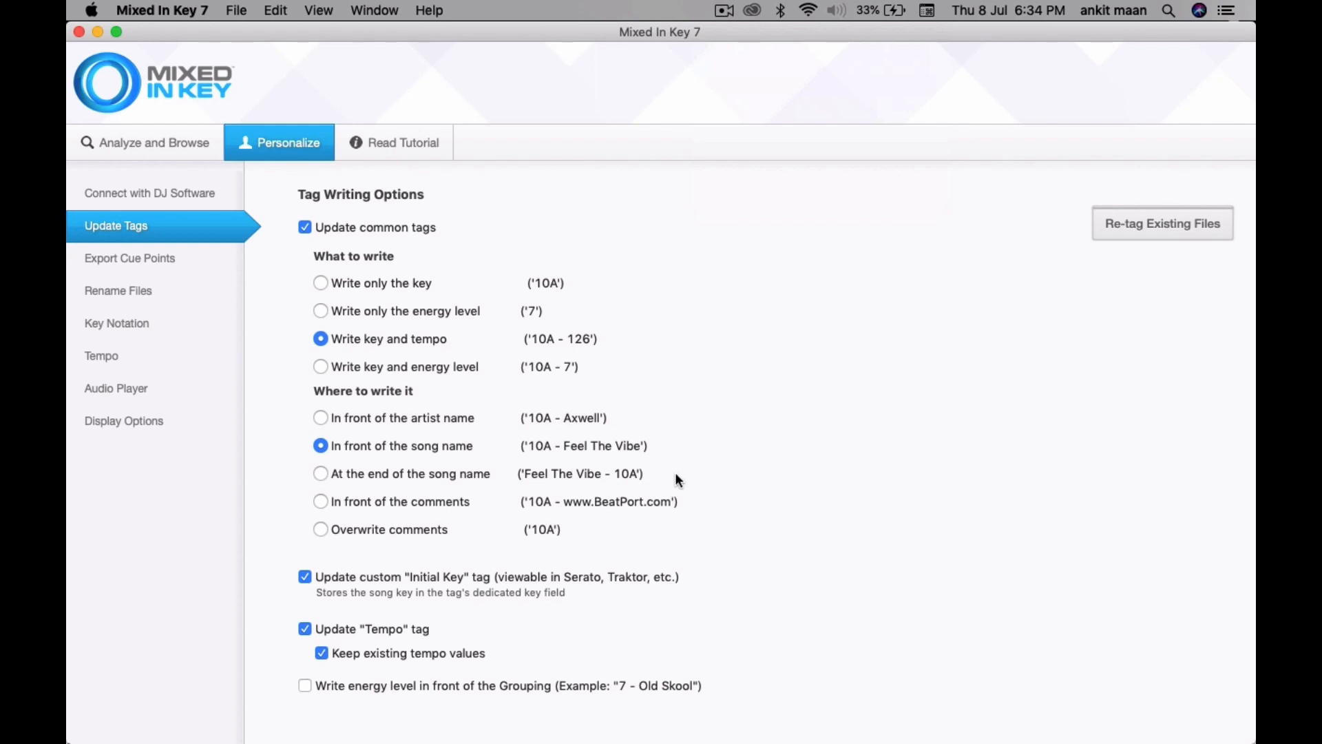
{"action": "left_click", "coordinate": [108, 293]}
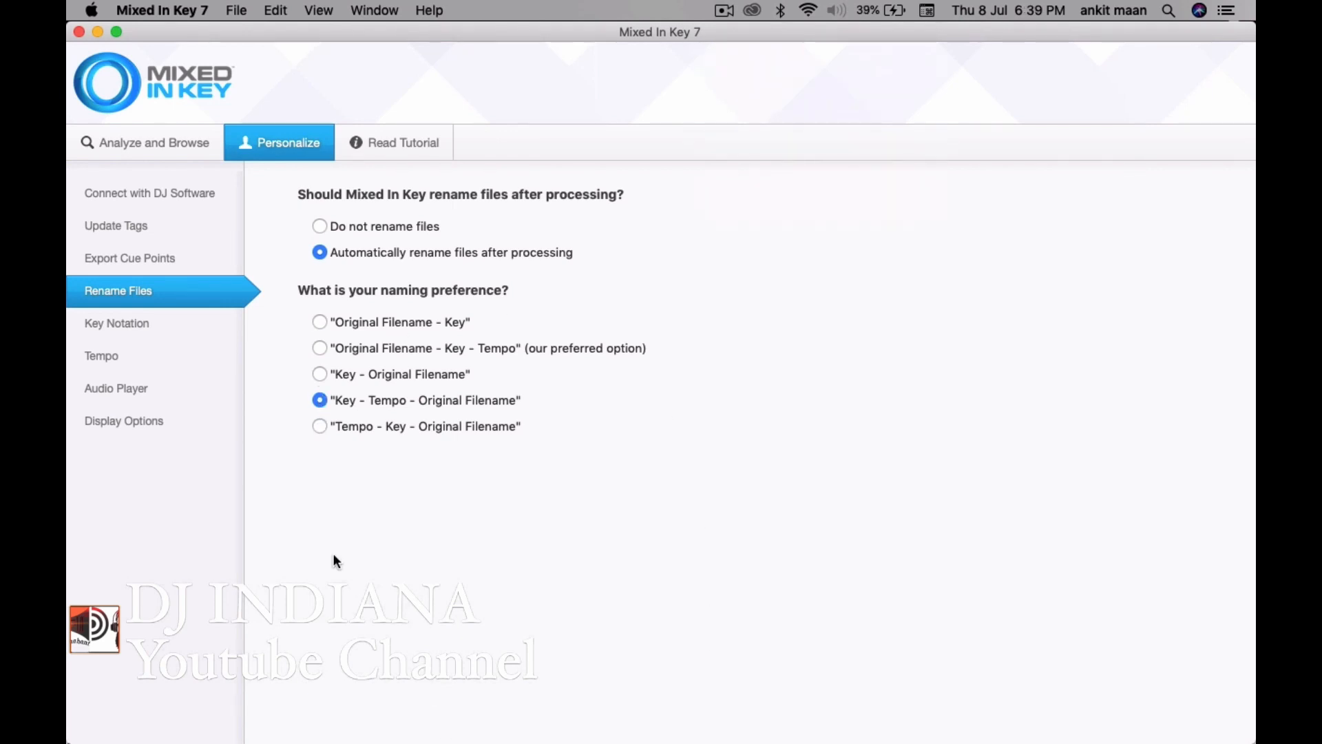
Step: Review the key notation options alongside the tutorial's Camelot wheel, and the tempo range and decimal place settings
{"action": "left_click", "coordinate": [103, 324]}
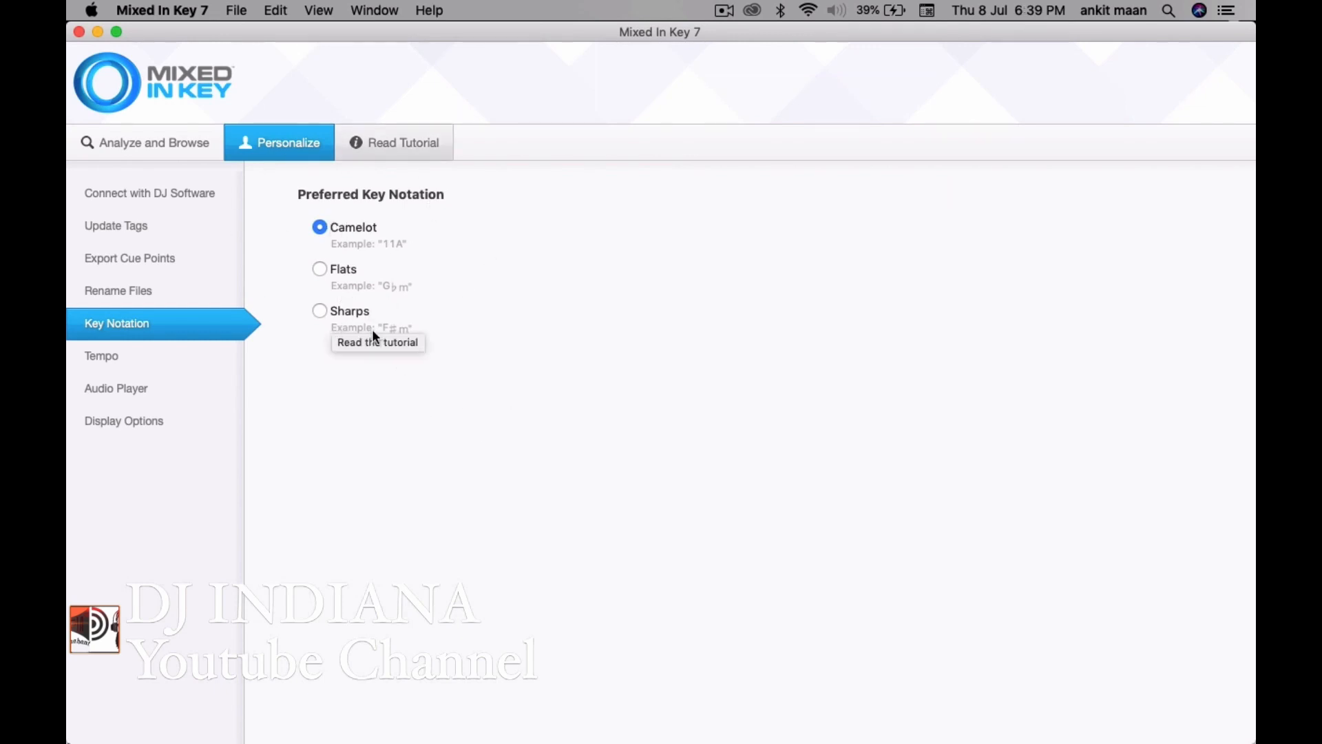
{"action": "left_click", "coordinate": [407, 144]}
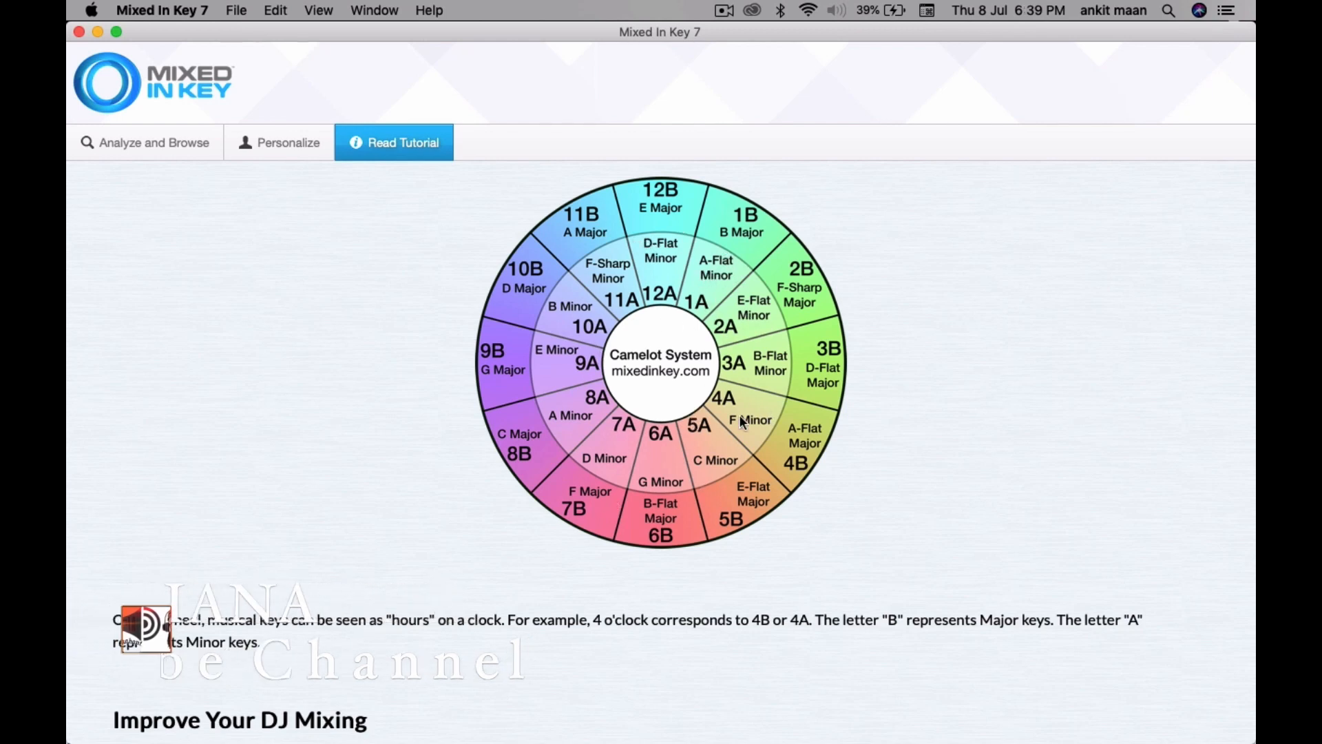
{"action": "left_click", "coordinate": [294, 154]}
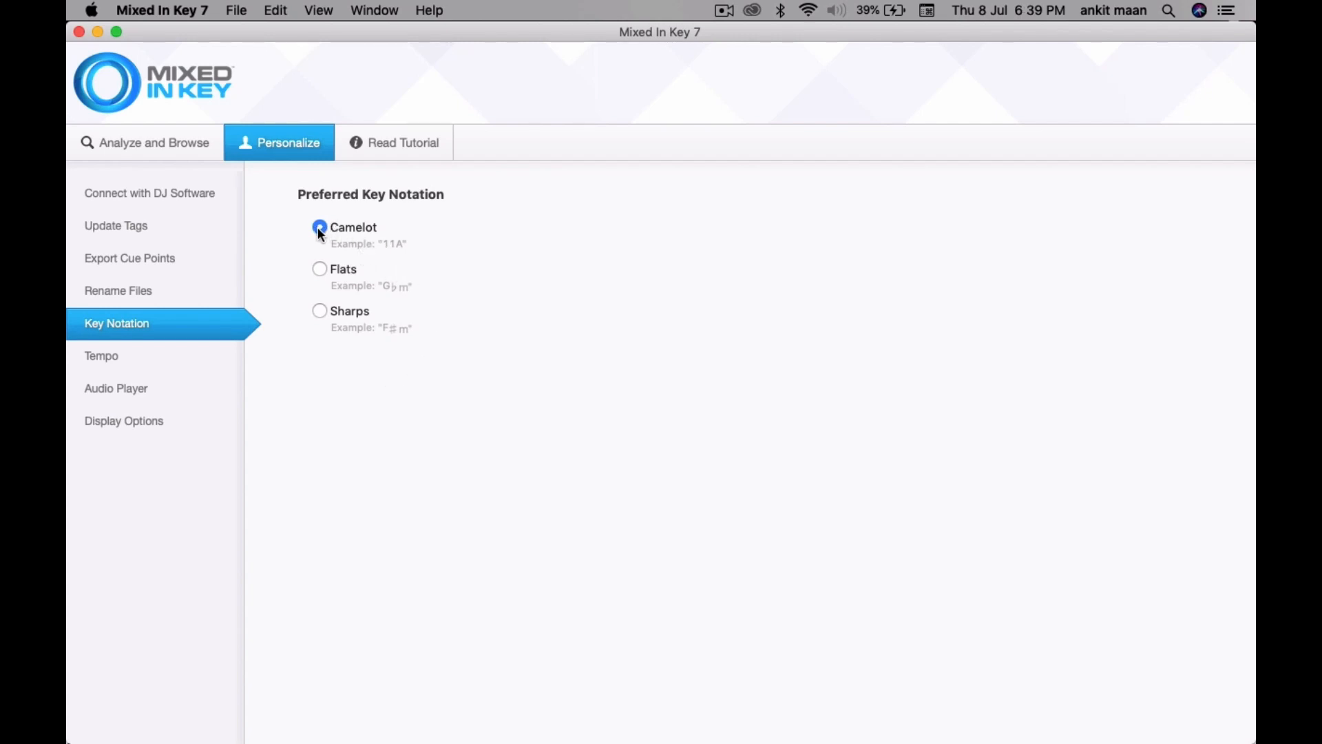
{"action": "left_click", "coordinate": [130, 371]}
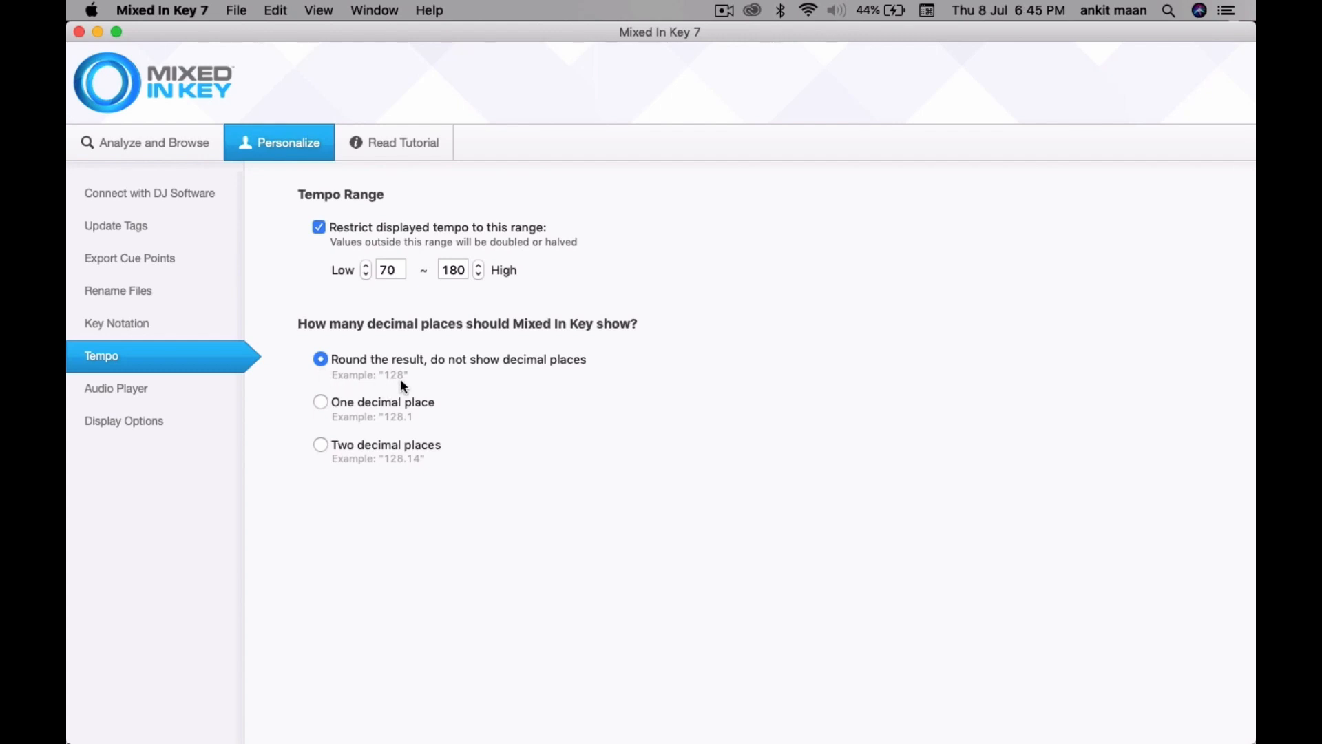
Step: Add the One Dance (Tropical House Remix) MP3 from the Finder's recent files to the analysis queue
{"action": "left_click", "coordinate": [172, 148]}
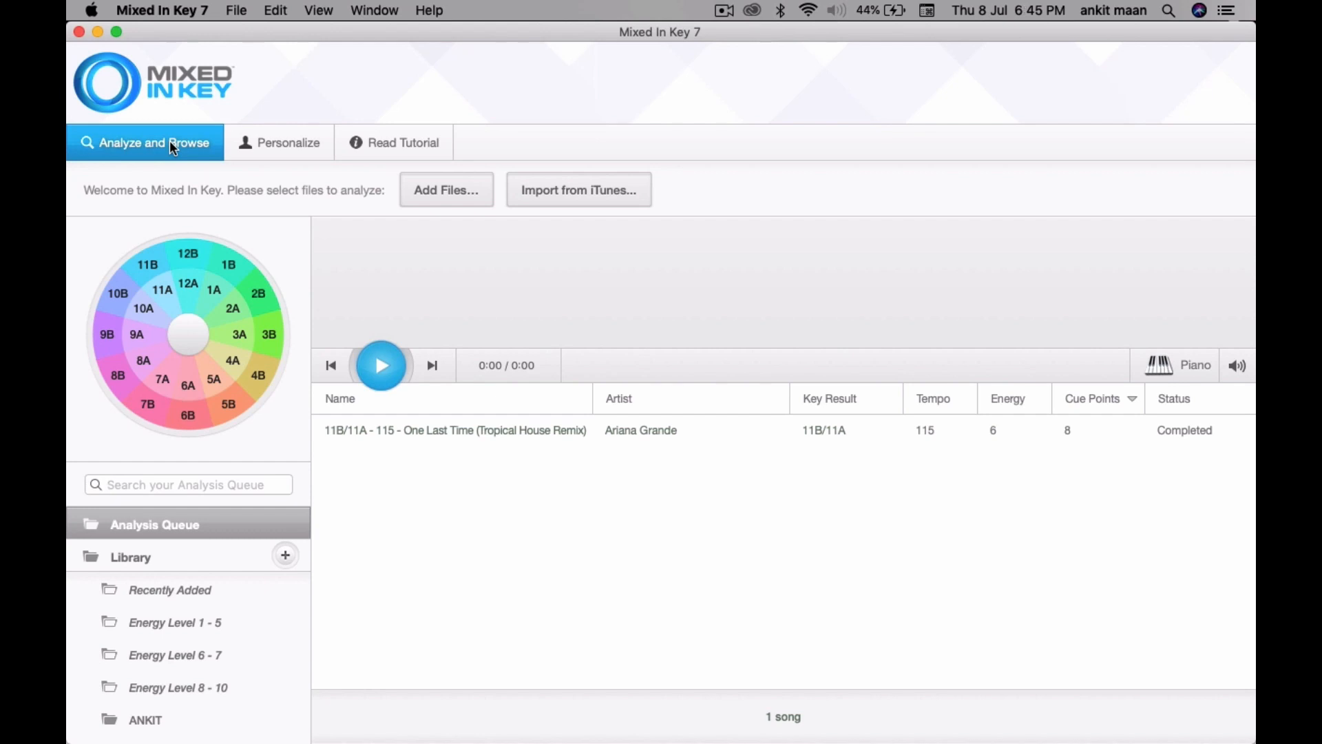
{"action": "mouse_move", "coordinate": [434, 740]}
{"action": "left_click", "coordinate": [230, 709]}
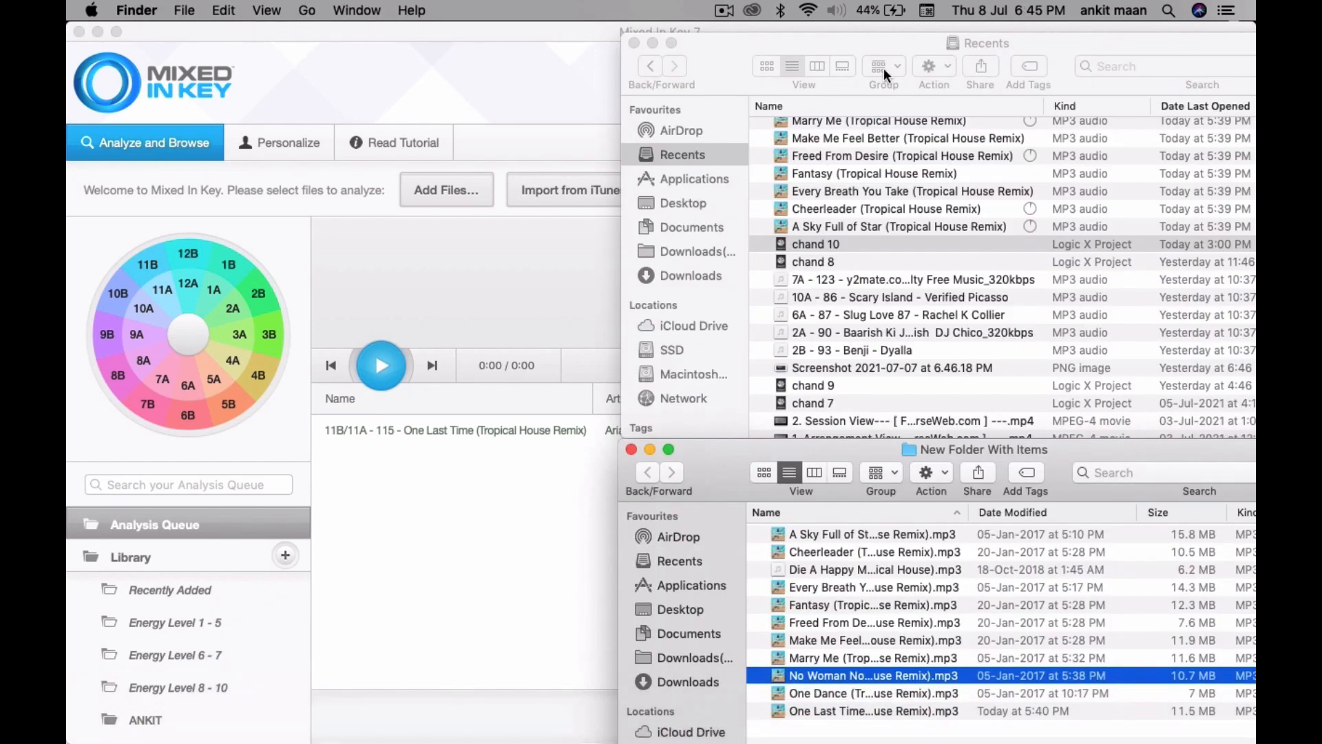
{"action": "scroll", "coordinate": [831, 168], "scroll_direction": "up", "scroll_amount": 3}
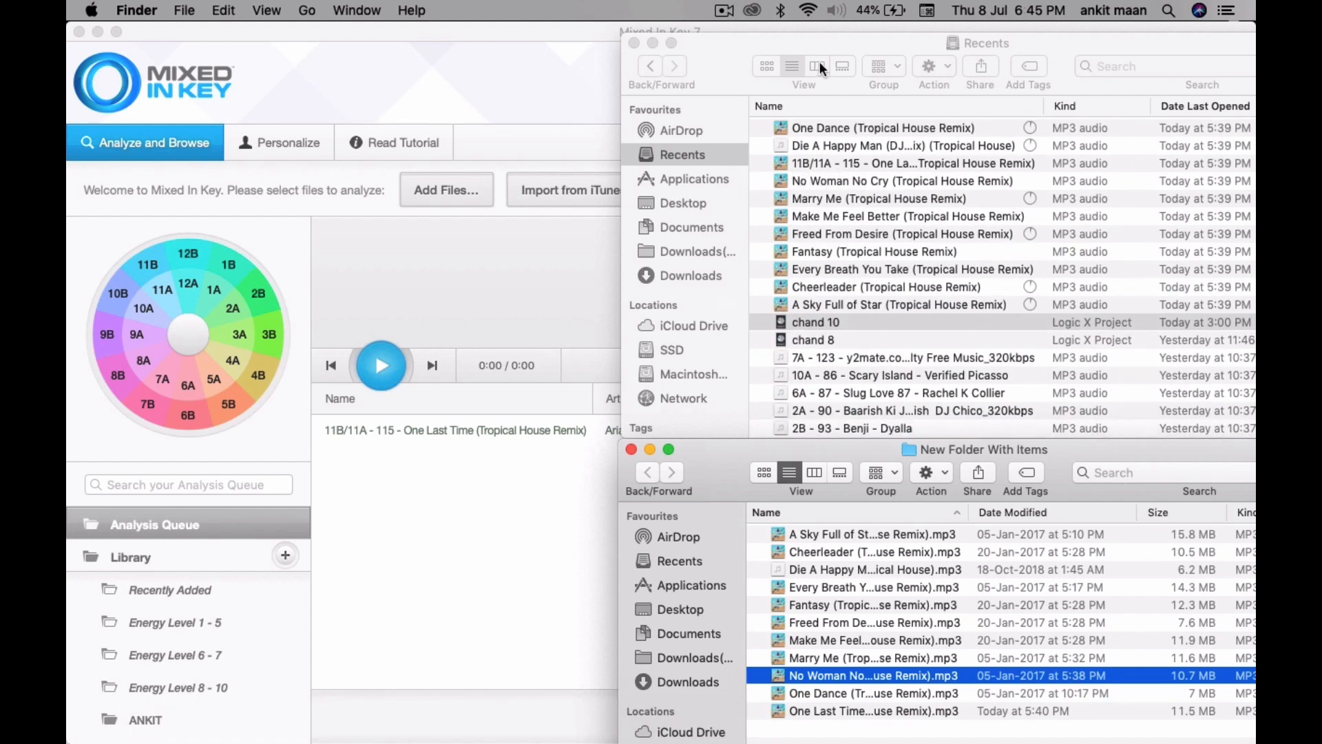
{"action": "left_click_drag", "start_coordinate": [809, 128], "coordinate": [472, 477]}
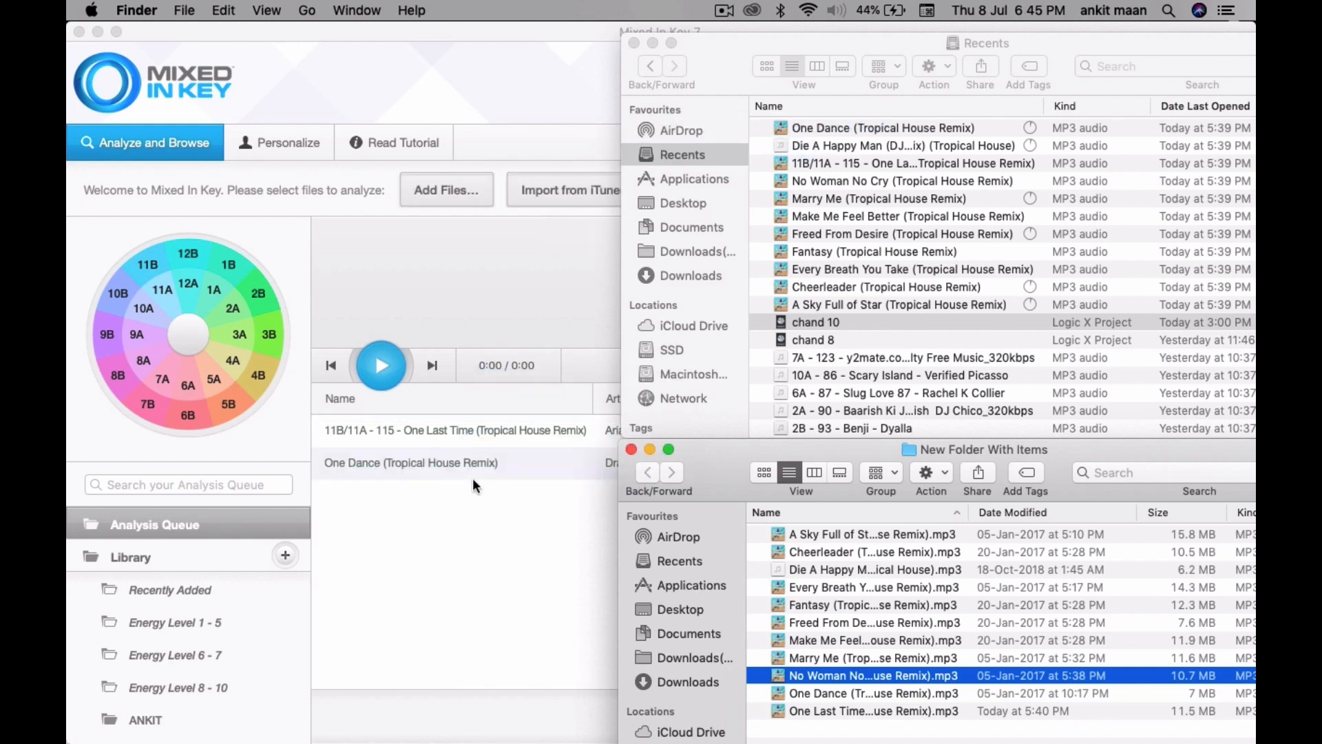
{"action": "left_click", "coordinate": [520, 453]}
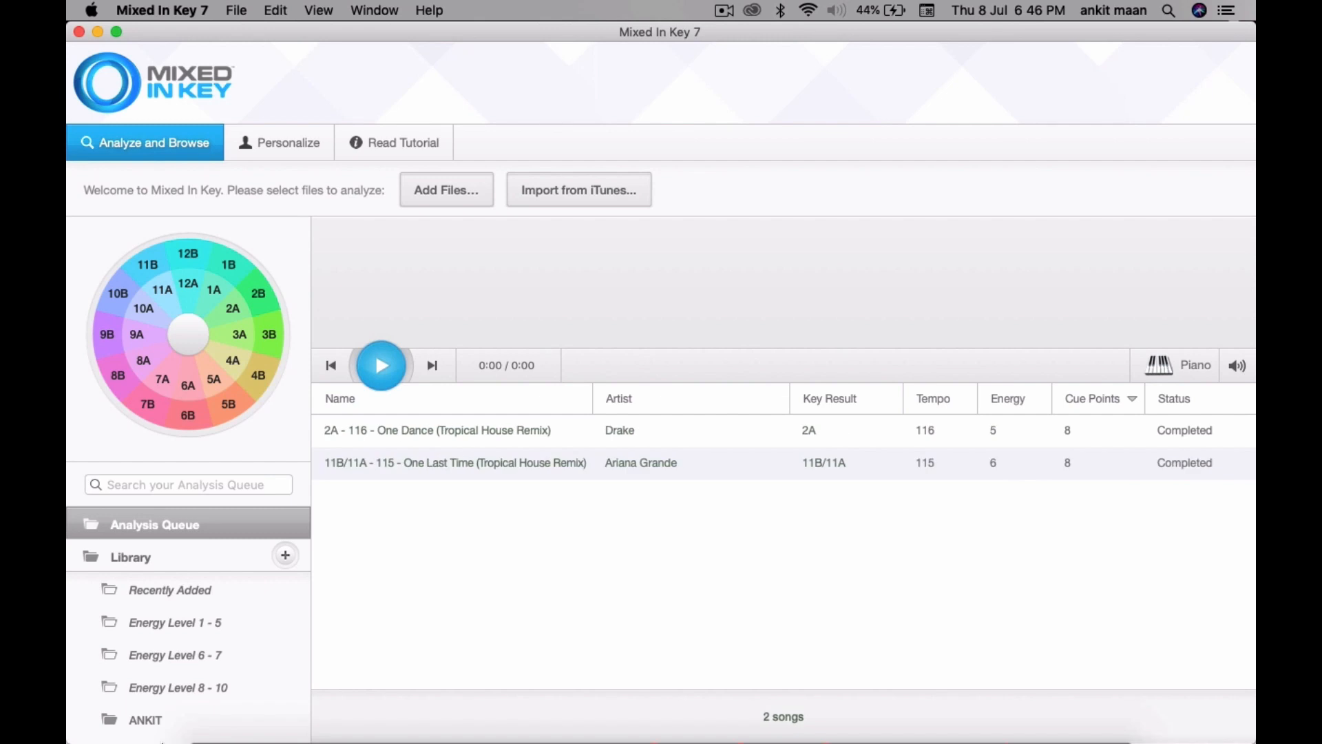
Step: Add the Marry Me and Make Me Feel Better (Tropical House Remix) MP3s from the Finder together to the analysis queue
{"action": "left_click", "coordinate": [221, 699]}
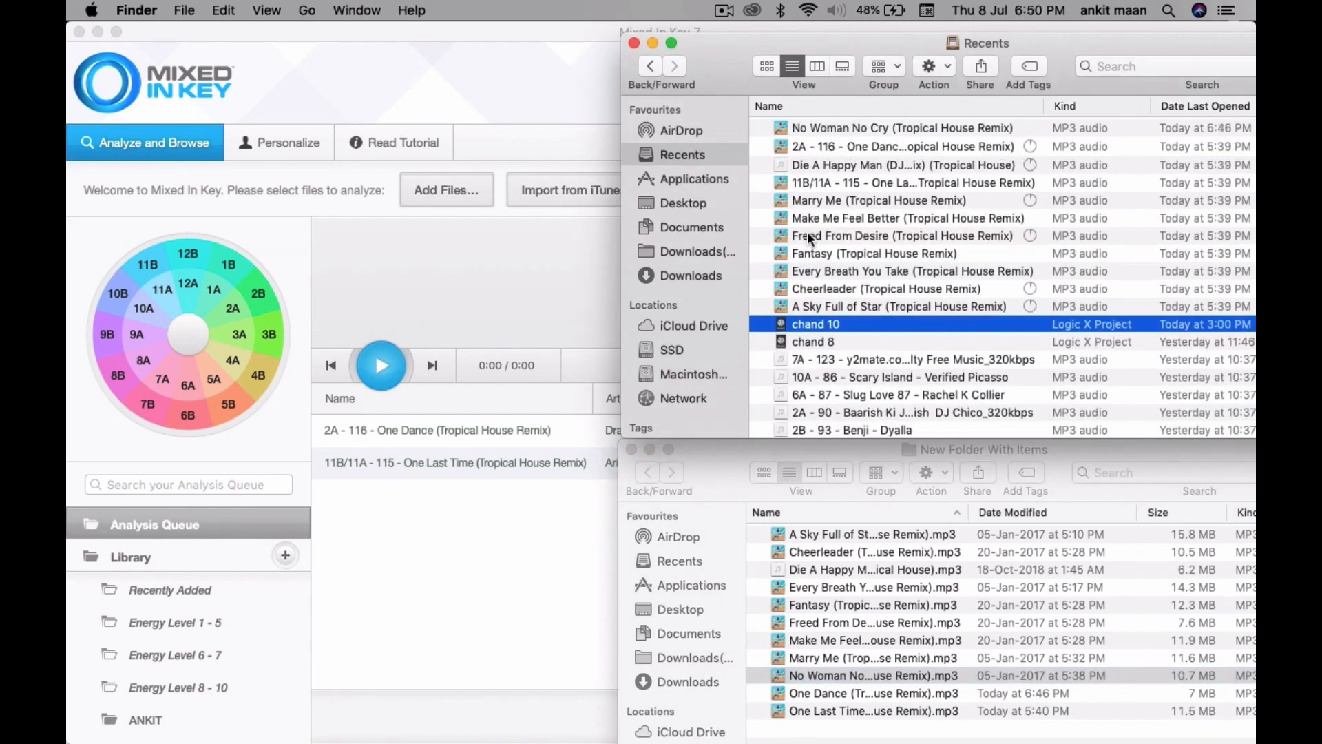
{"action": "left_click", "coordinate": [814, 186]}
{"action": "left_click", "coordinate": [814, 201]}
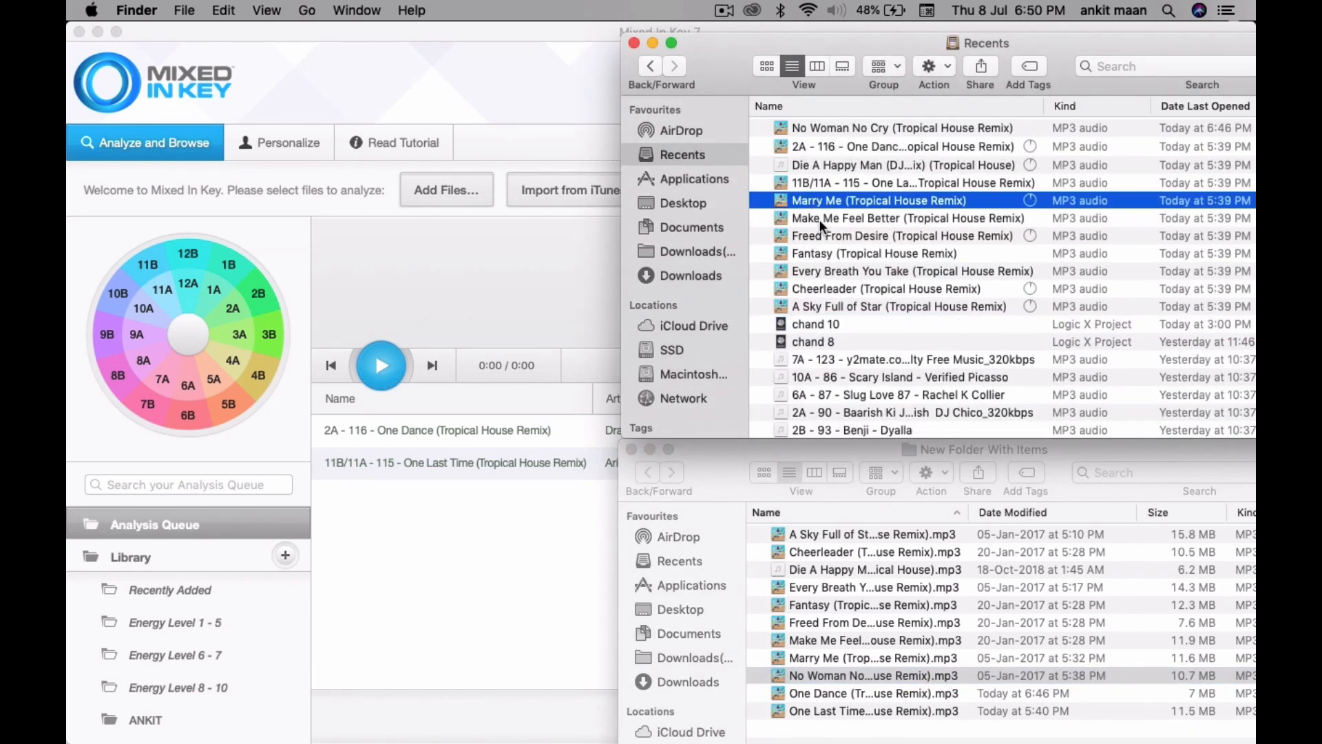
{"action": "left_click", "coordinate": [819, 218], "text": "super"}
{"action": "left_click_drag", "start_coordinate": [812, 205], "coordinate": [428, 540]}
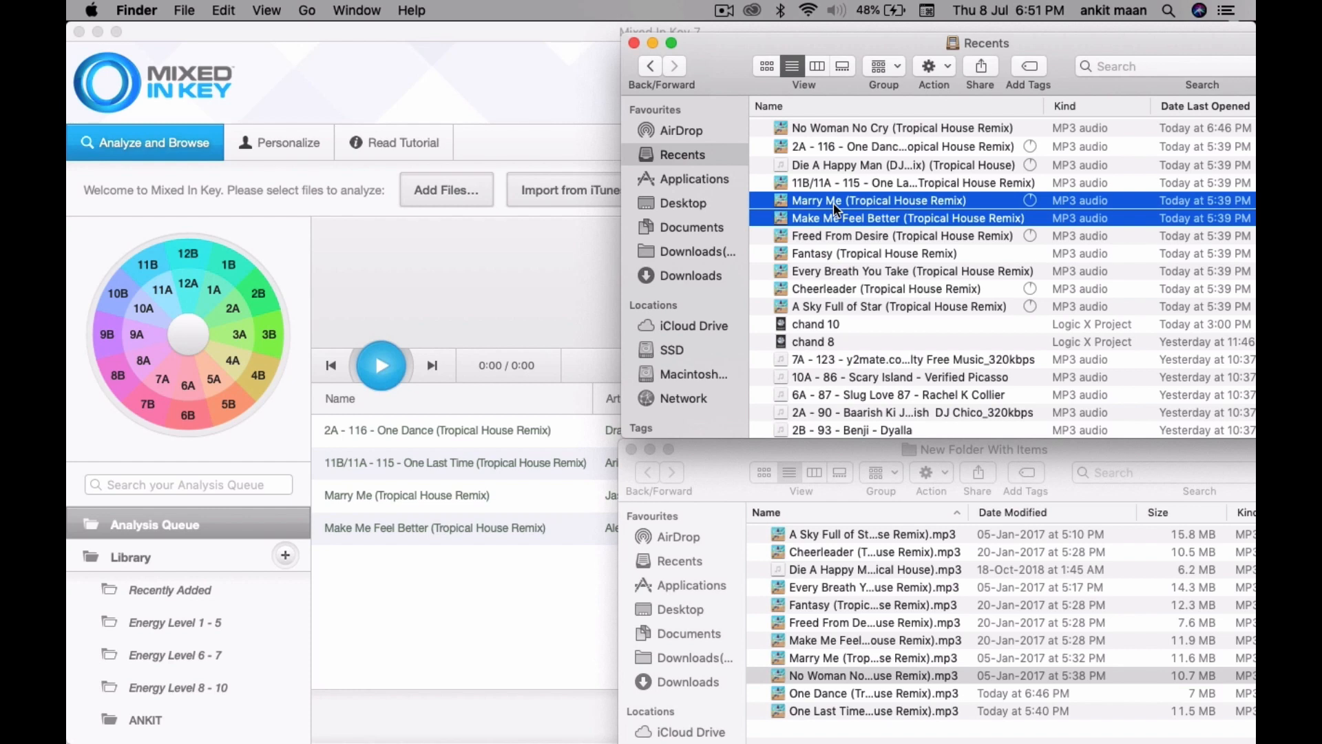
{"action": "left_click", "coordinate": [498, 615]}
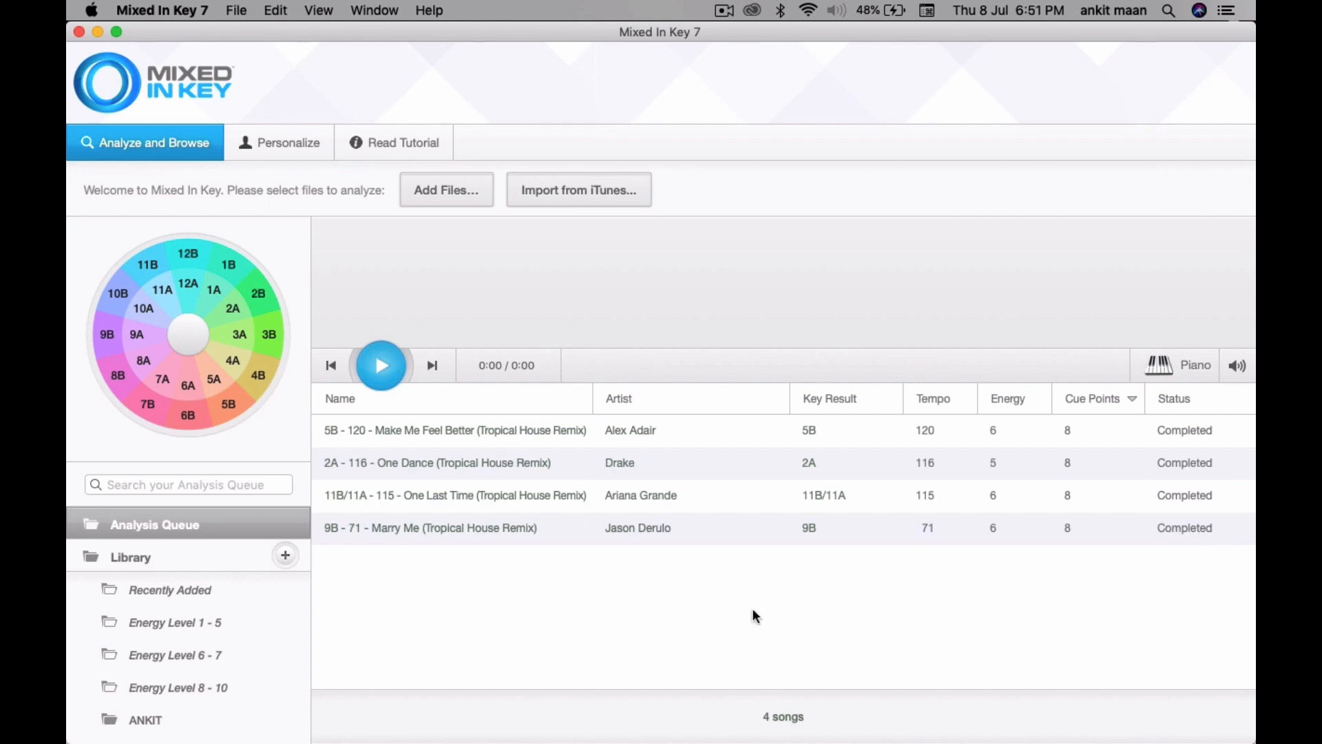
Step: Locate the analyzed Marry Me track in the New Folder With Items folder in Finder and preview its tagged title
{"action": "mouse_move", "coordinate": [289, 737]}
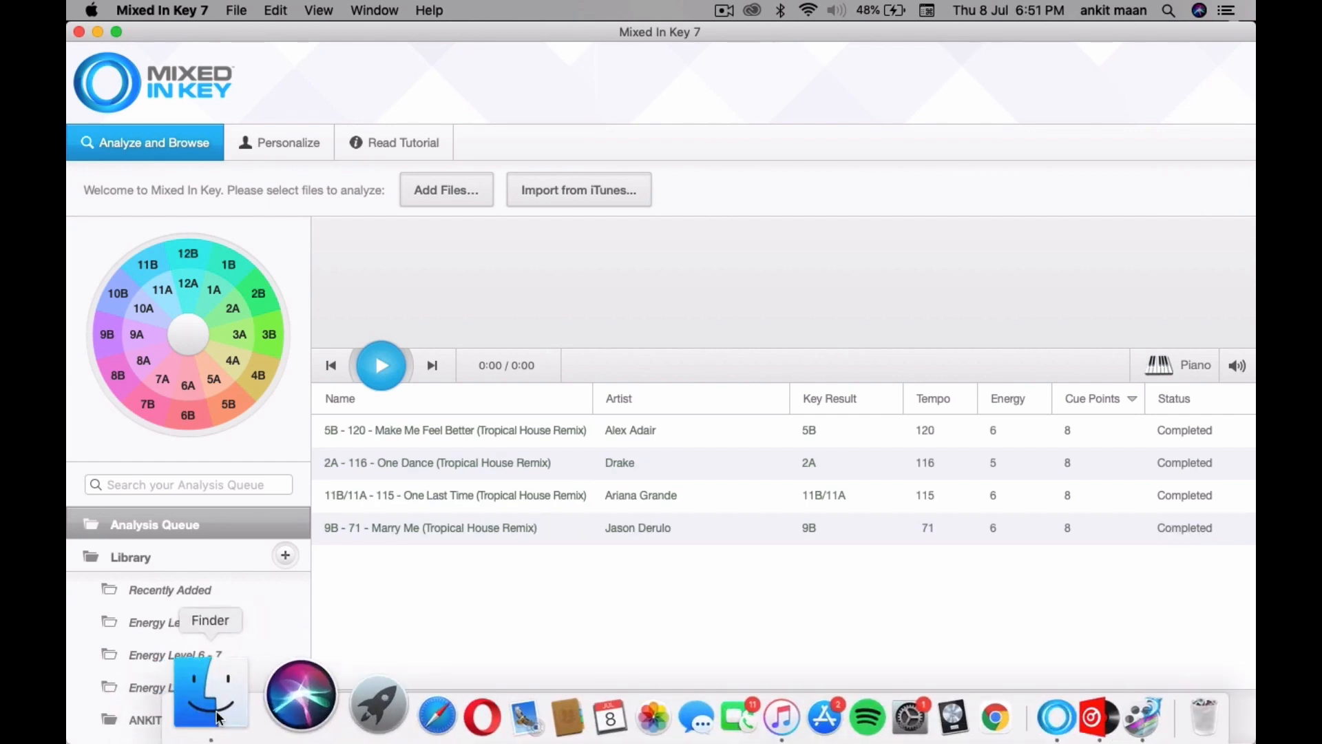
{"action": "left_click", "coordinate": [200, 713]}
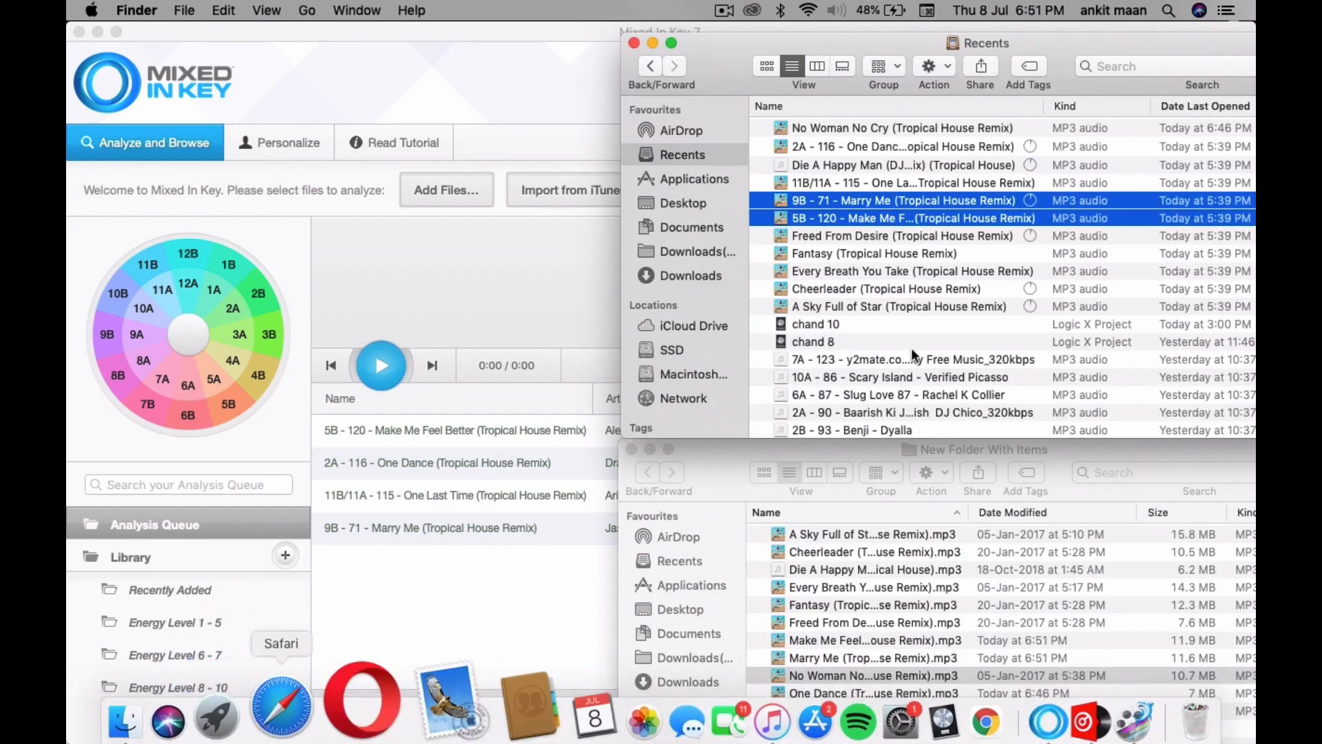
{"action": "left_click", "coordinate": [840, 229]}
{"action": "left_click", "coordinate": [840, 198]}
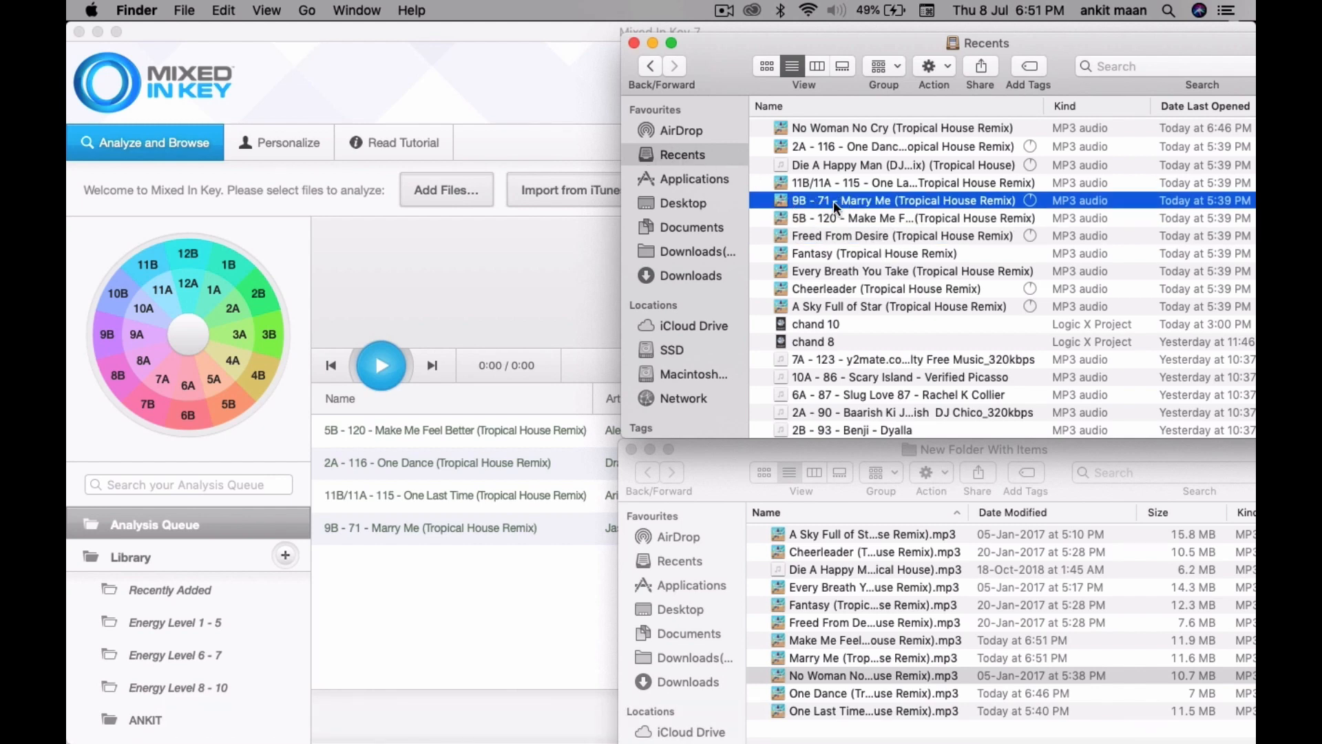
{"action": "right_click", "coordinate": [855, 201]}
{"action": "left_click", "coordinate": [894, 248]}
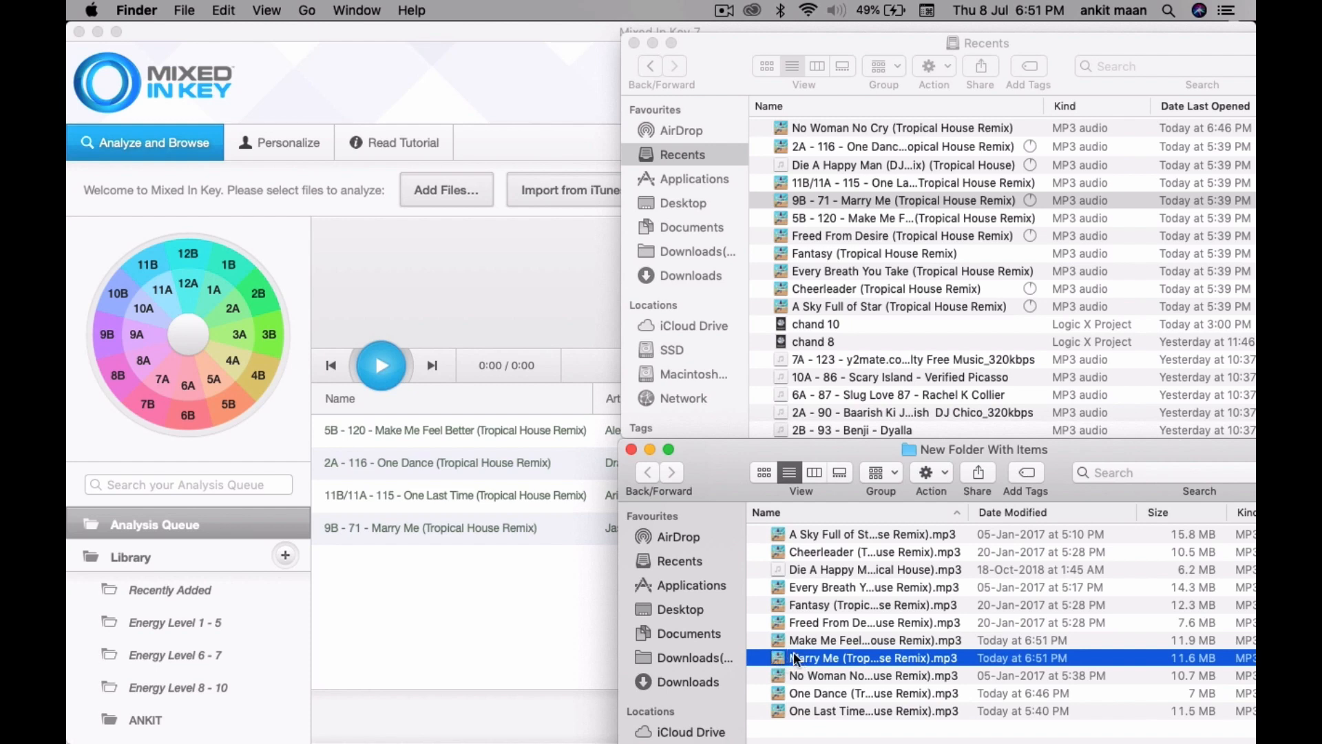
{"action": "key", "text": "space"}
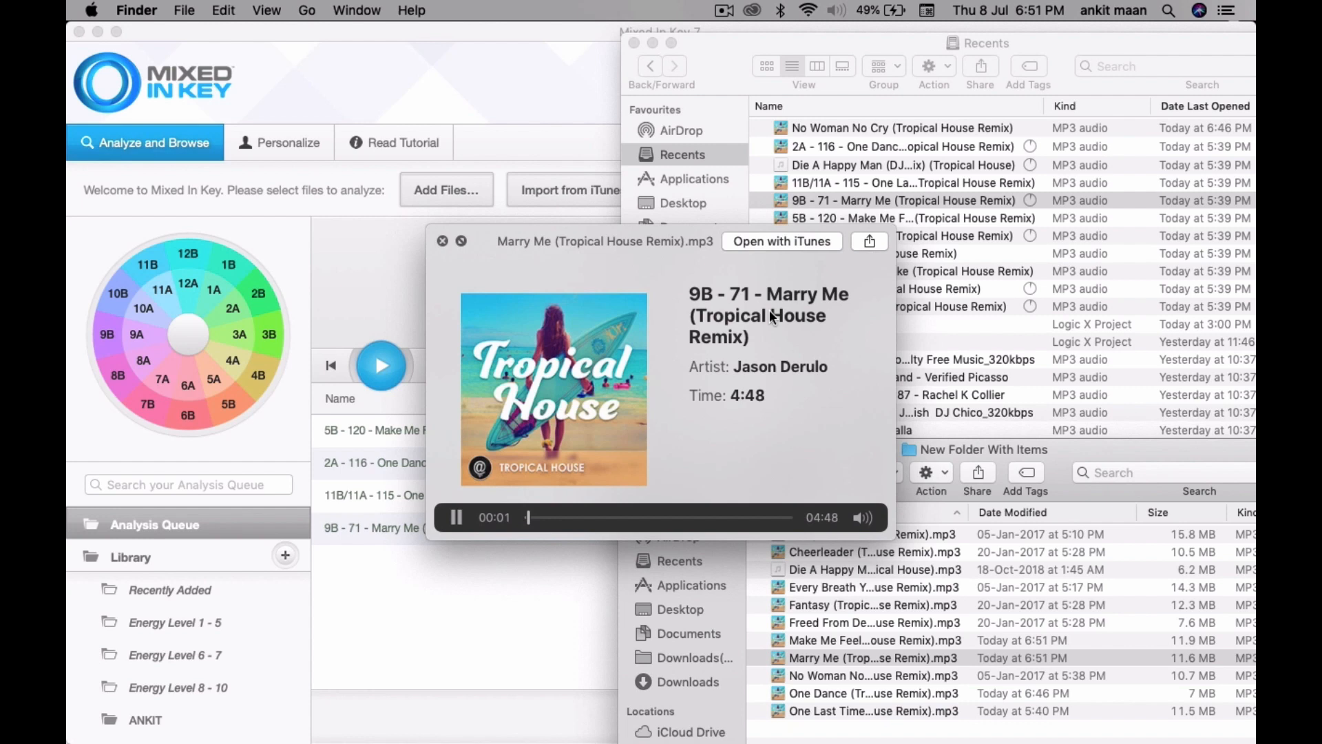
{"action": "key", "text": "space"}
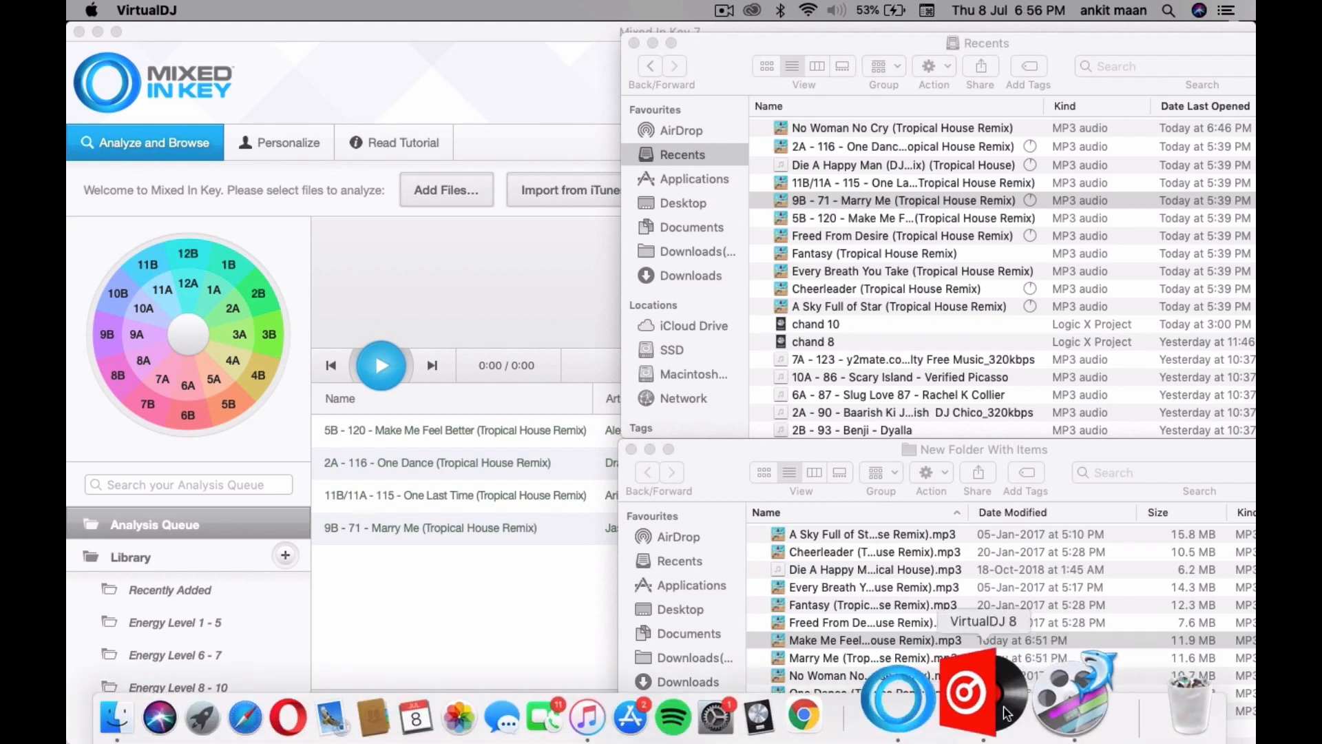
Step: Switch to VirtualDJ and load the analyzed Make Me Feel Better MP3 from the Finder folder onto deck A
{"action": "left_click", "coordinate": [1005, 712]}
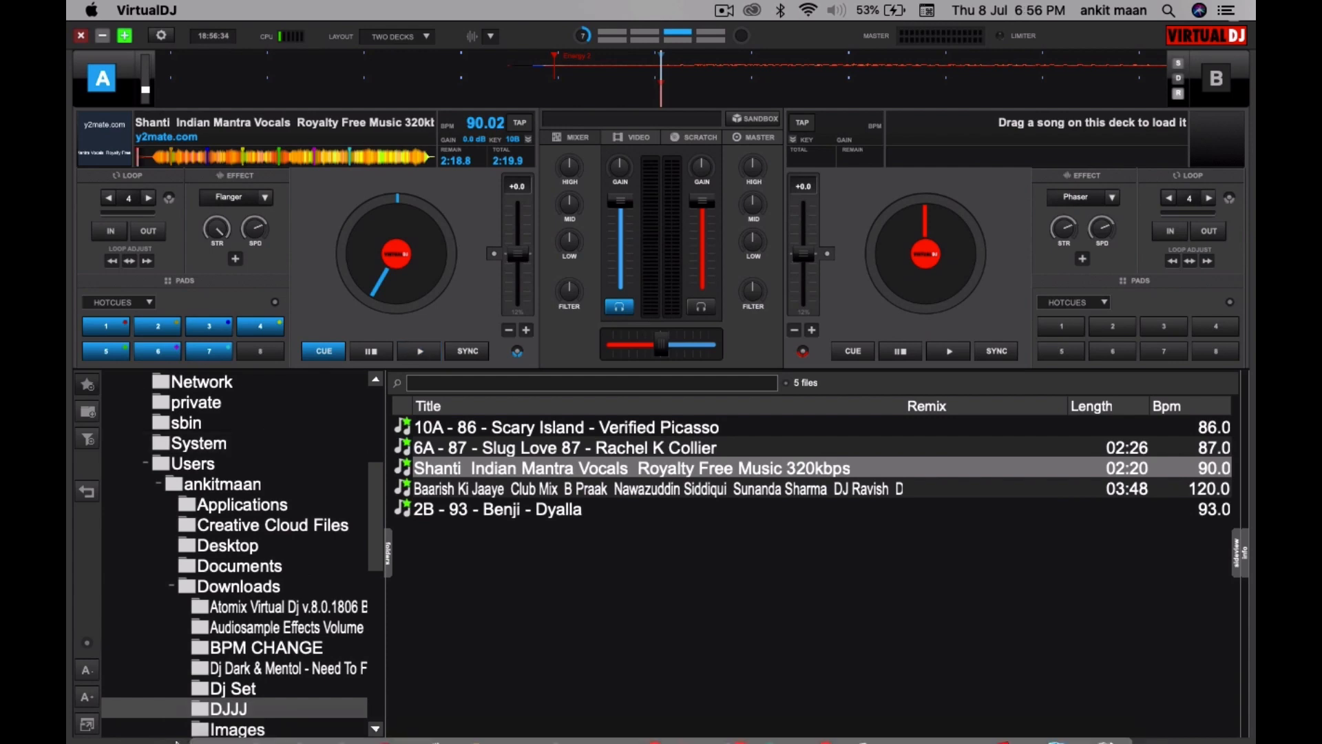
{"action": "left_click", "coordinate": [232, 611]}
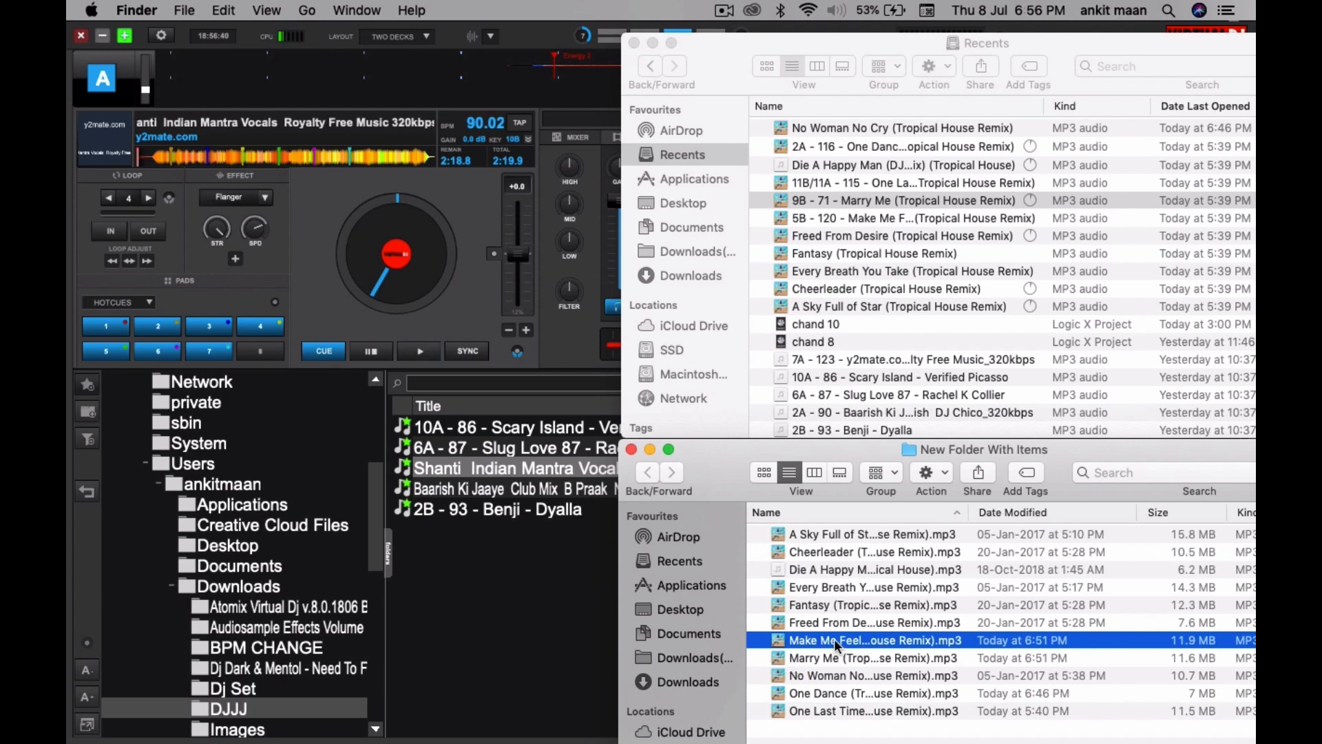
{"action": "left_click_drag", "start_coordinate": [832, 638], "coordinate": [363, 257]}
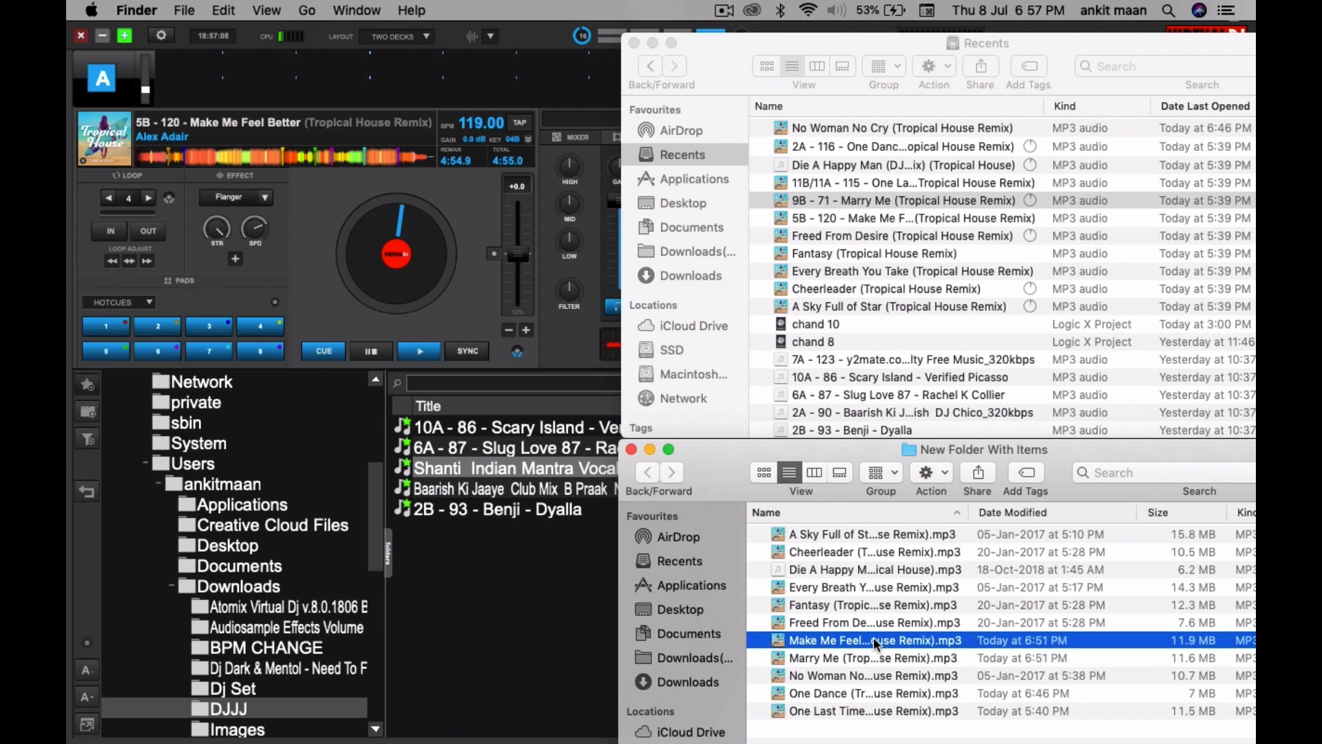
{"action": "key", "text": "space"}
{"action": "key", "text": "space"}
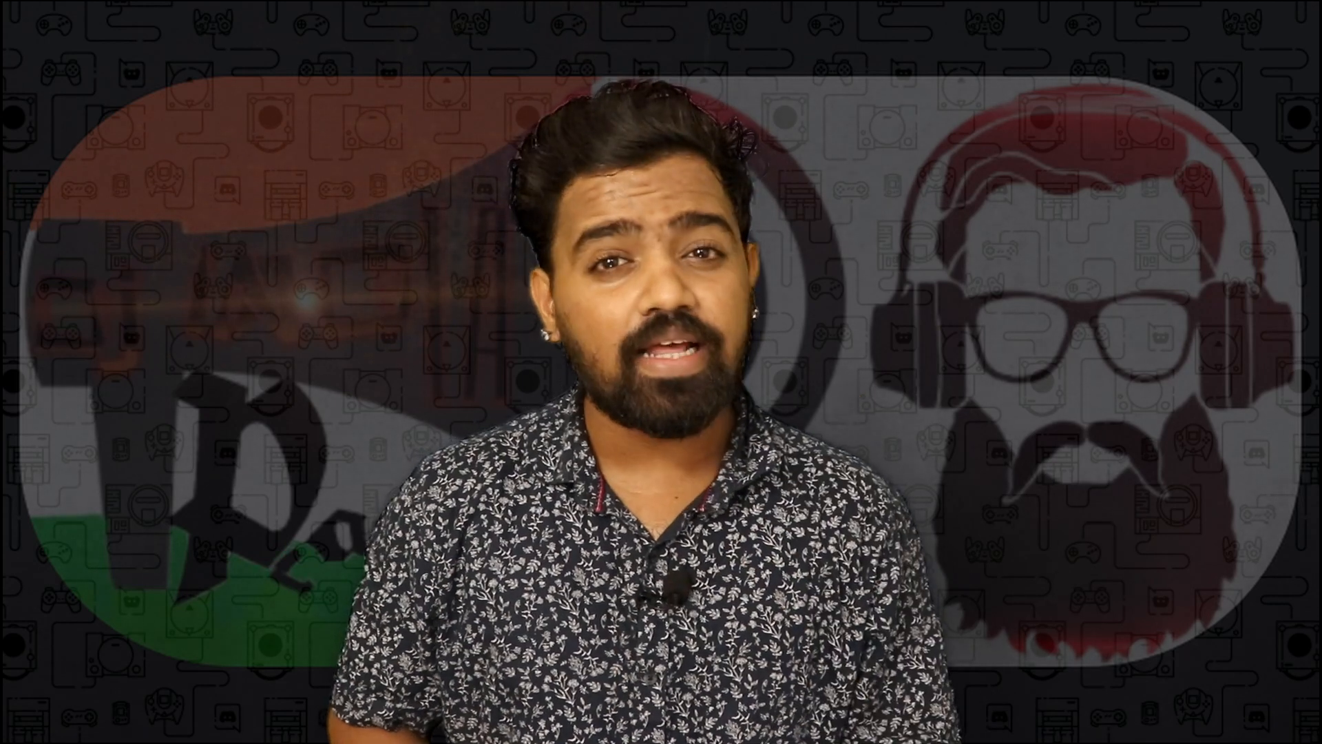